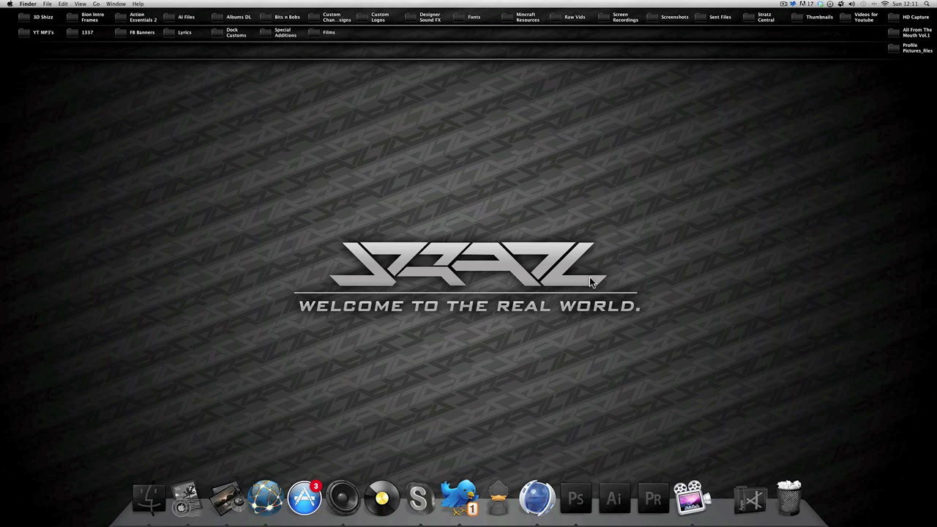
Switch from Finder to Photoshop, where the black STRATZ logo document is open
left_click(576, 499)
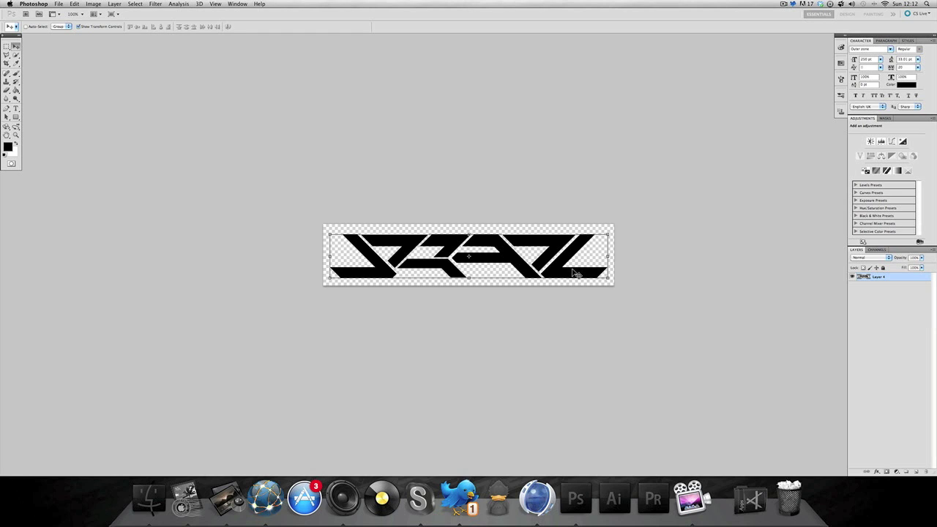
Deselect Layer 4 in the Layers panel so no layer is active
left_click(890, 317)
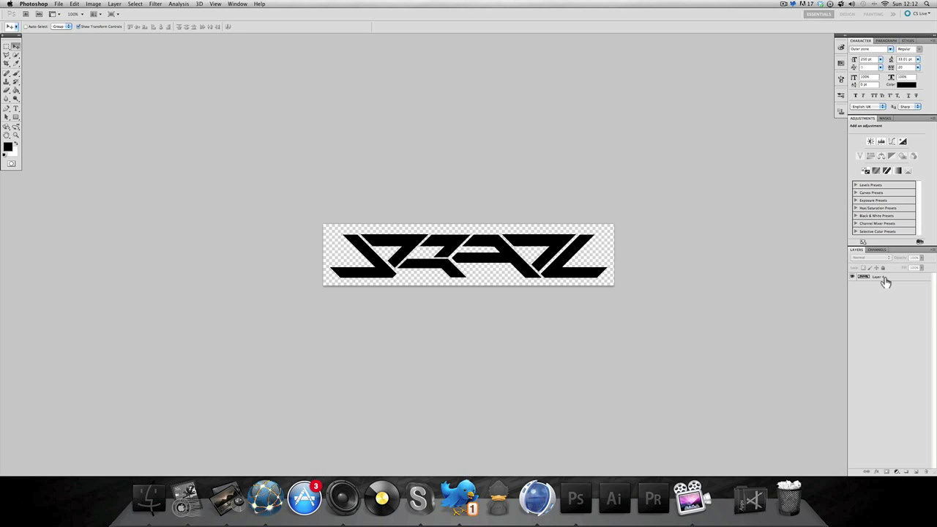
Load Layer 4's logo pixels as a selection and pick the Rectangular Marquee tool
left_click(886, 280)
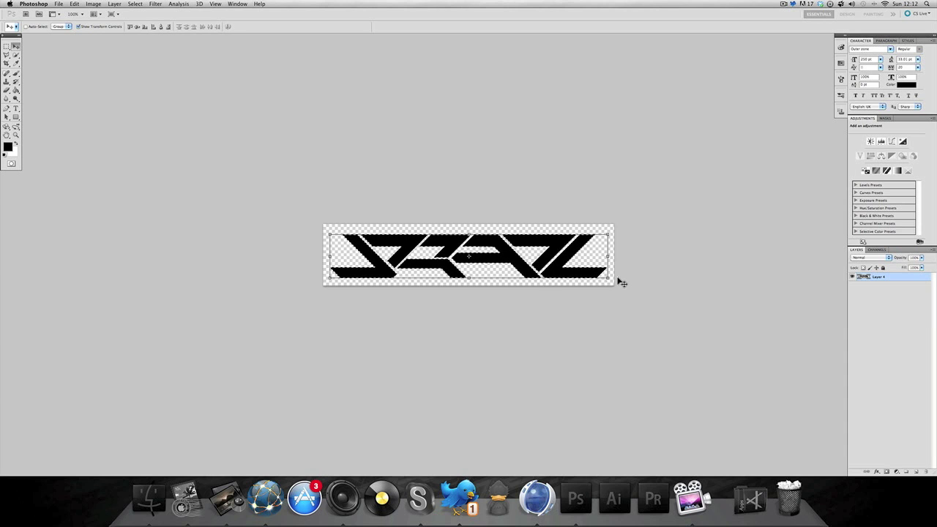
left_click(7, 49)
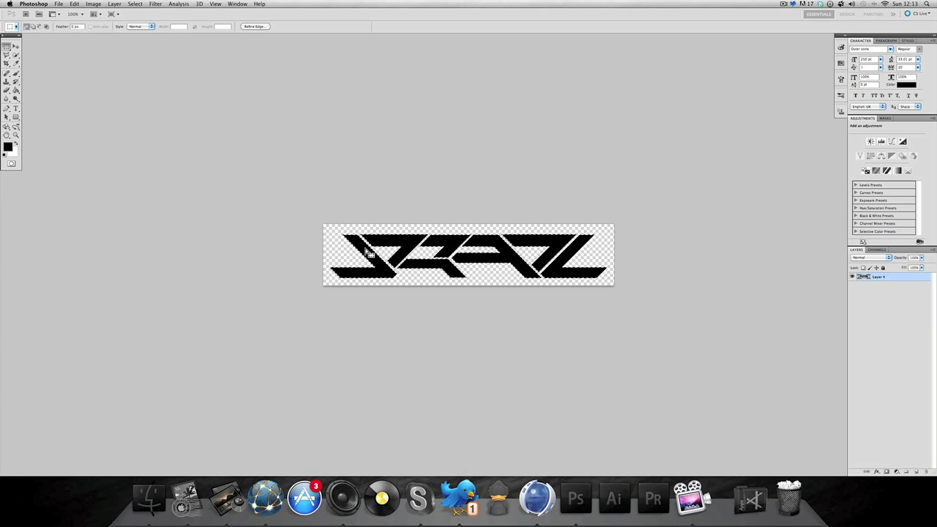
Make a work path from the logo selection with a 2.0 pixel tolerance
right_click(364, 249)
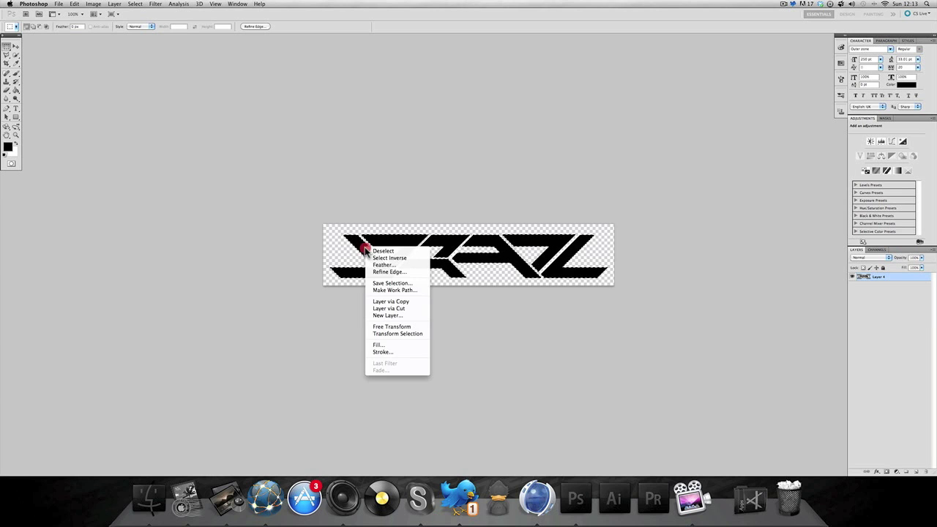
left_click(399, 291)
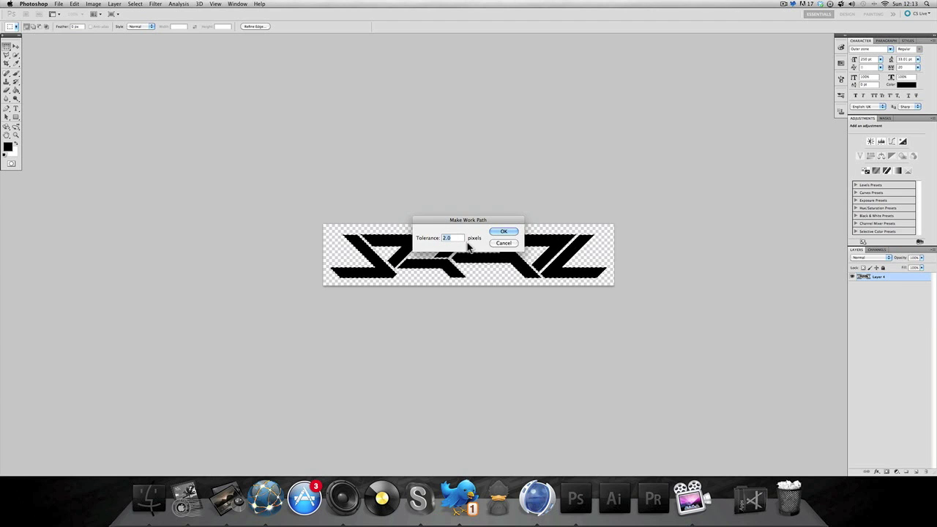
left_click(457, 238)
Confirm the work path creation and return to the Move tool
left_click(503, 231)
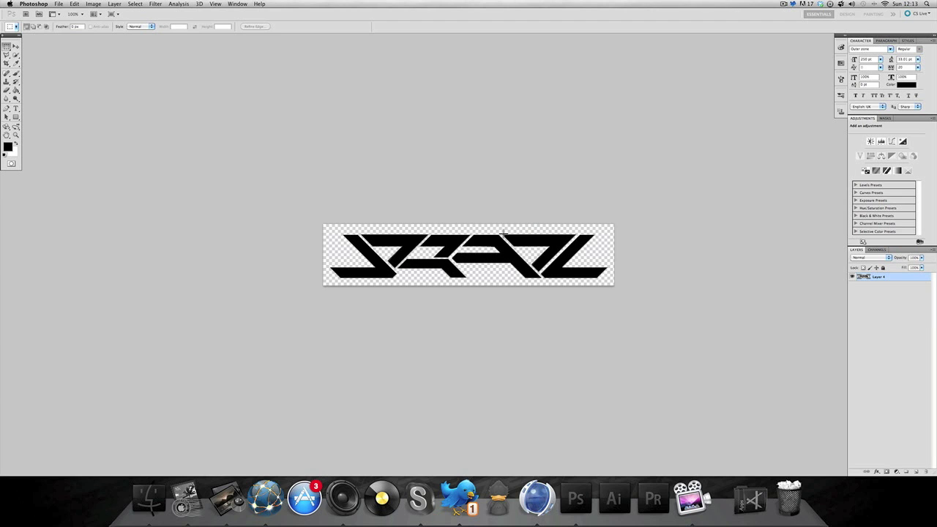
left_click(16, 108)
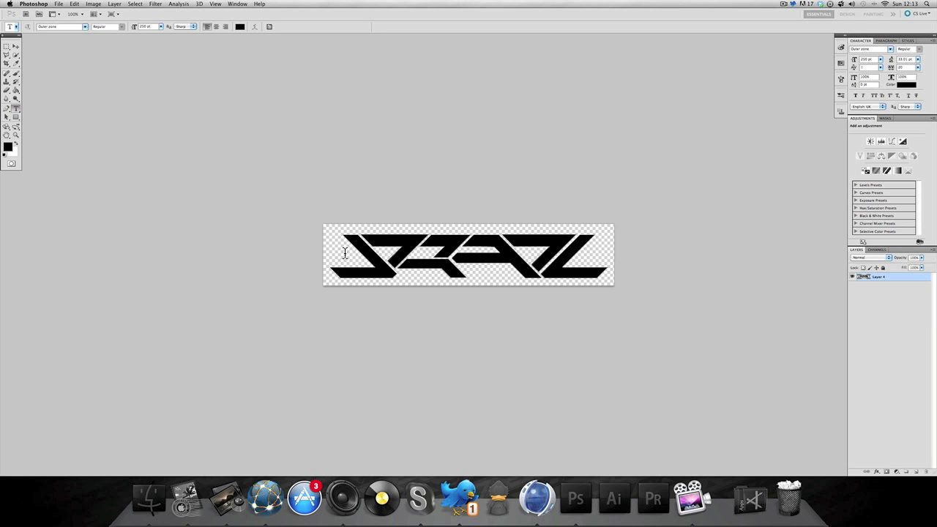
left_click(6, 108)
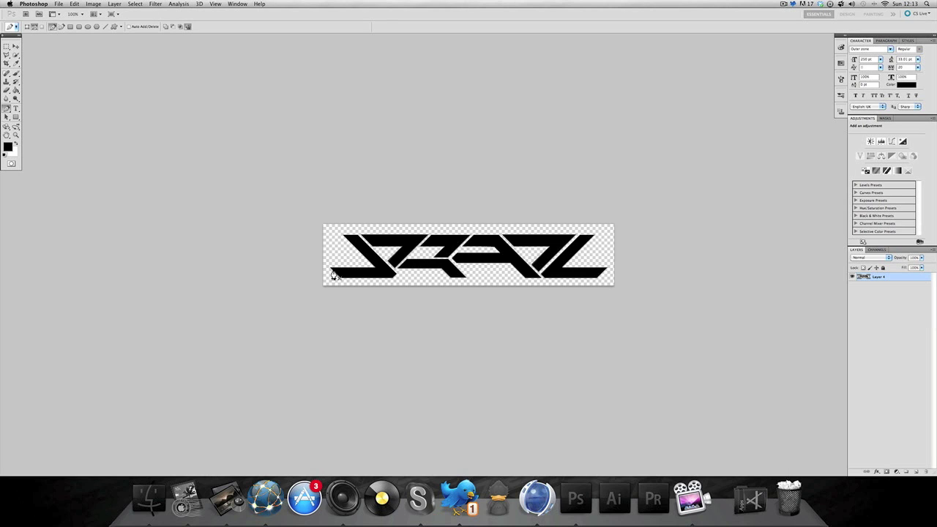
left_click(15, 46)
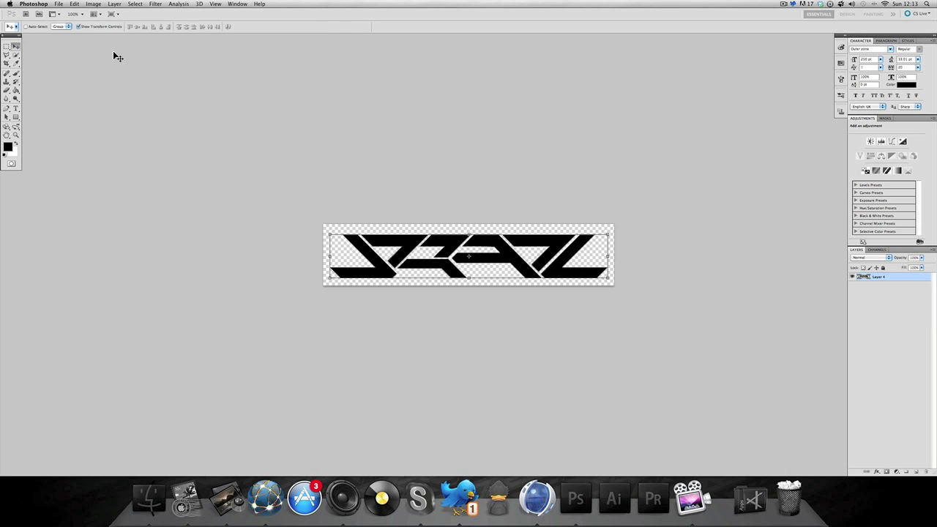
Export the Work Path to Illustrator as STRATZ TUT.ai on the Desktop
left_click(63, 5)
mouse_move(114, 172)
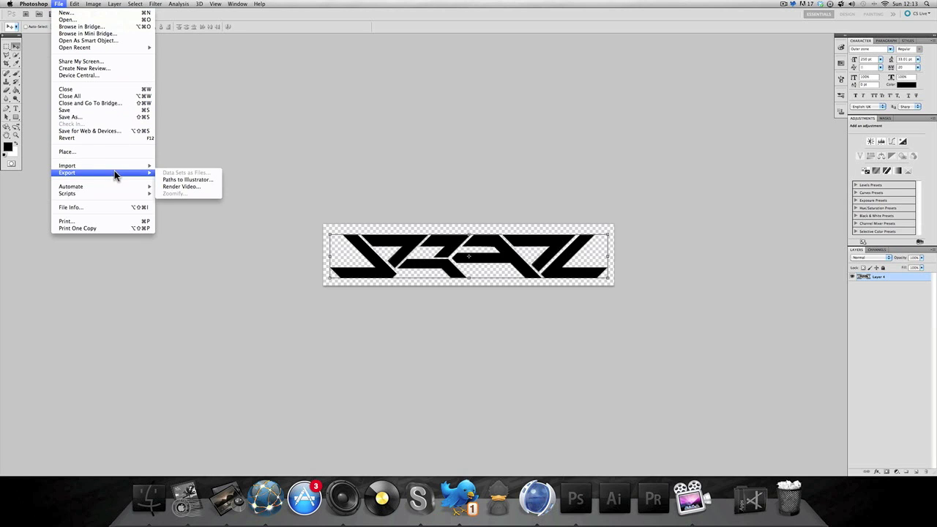
left_click(184, 180)
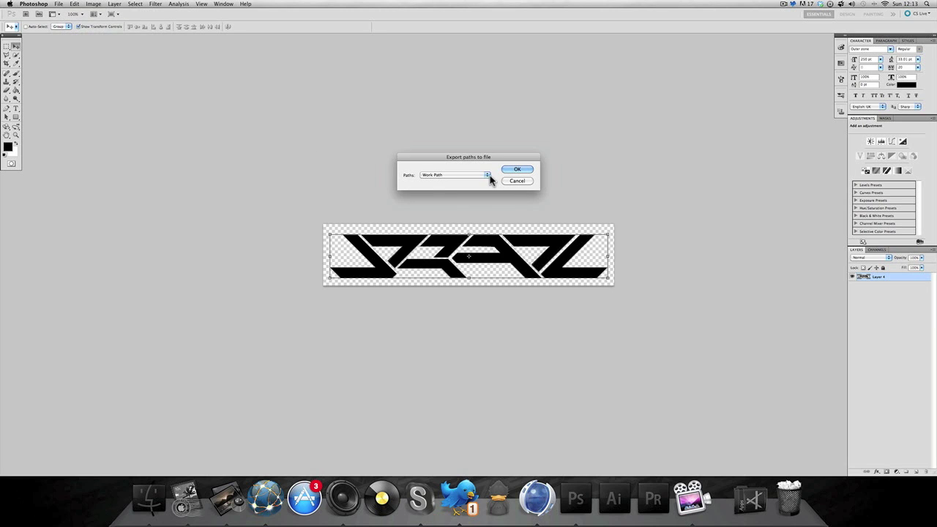
left_click(488, 175)
left_click(484, 176)
left_click(510, 173)
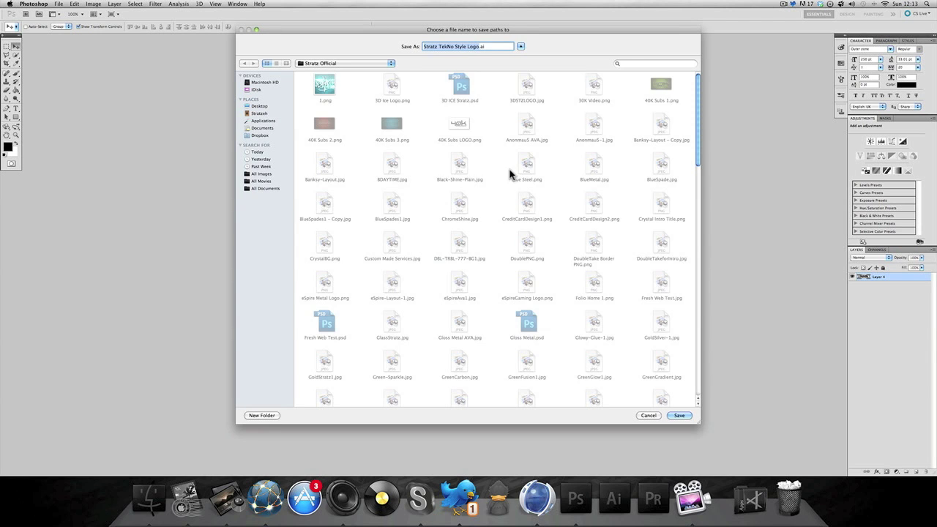
left_click(258, 106)
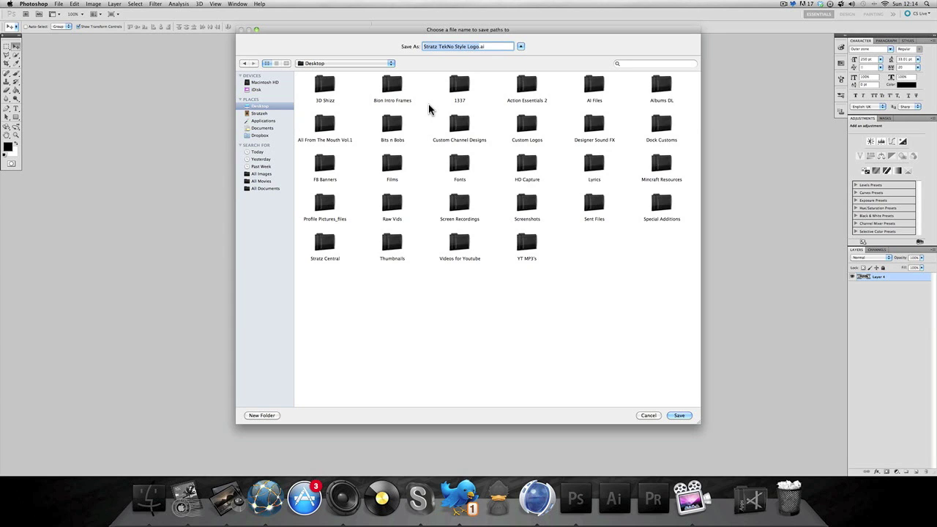
type("STRATZ TUT")
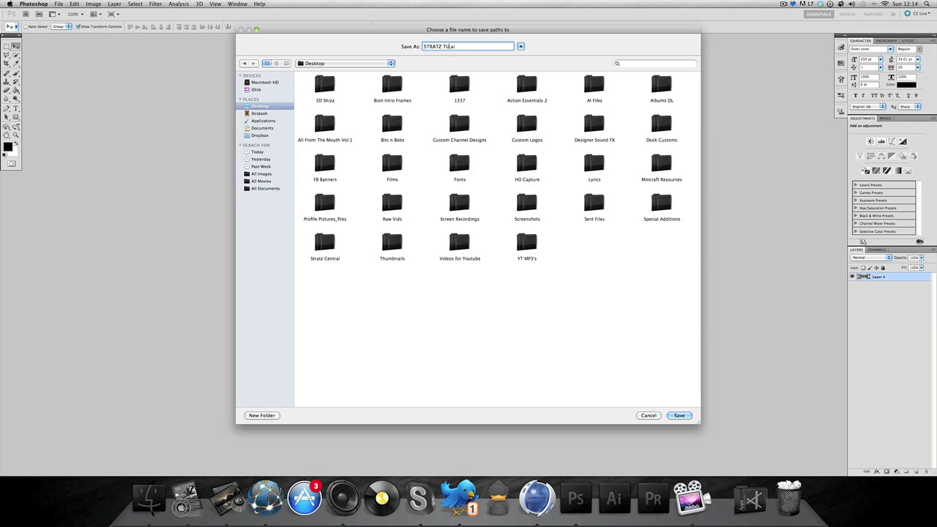
key("Return")
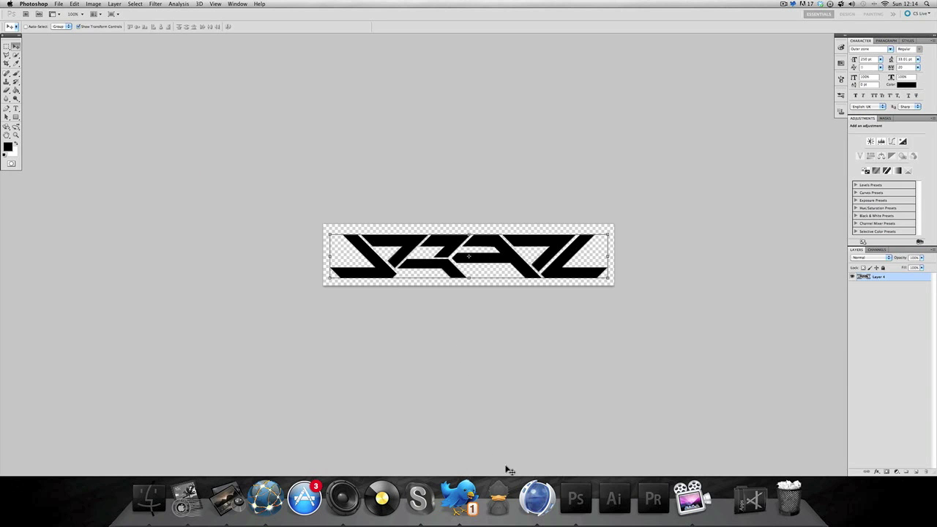
In Cinema 4D, open STRATZ TUT.ai from the Desktop with default Illustrator import settings
left_click(537, 497)
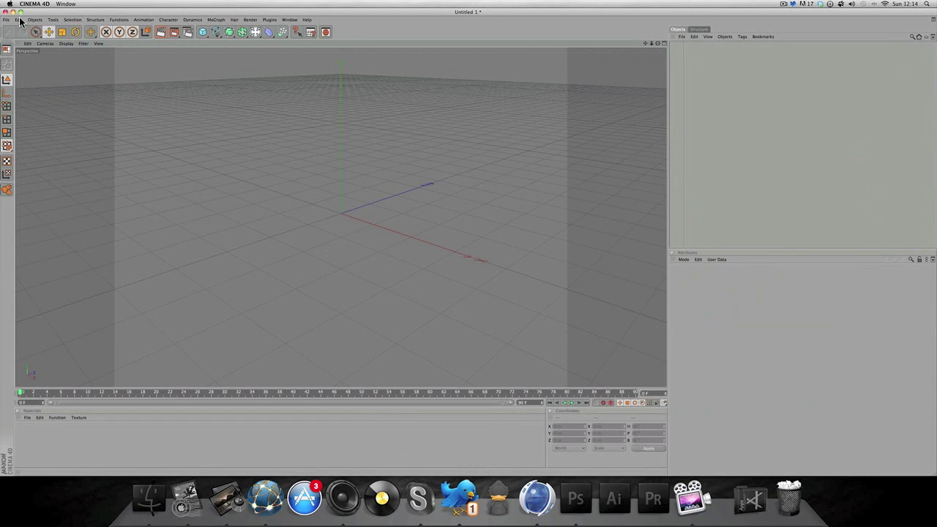
left_click(6, 19)
left_click(20, 39)
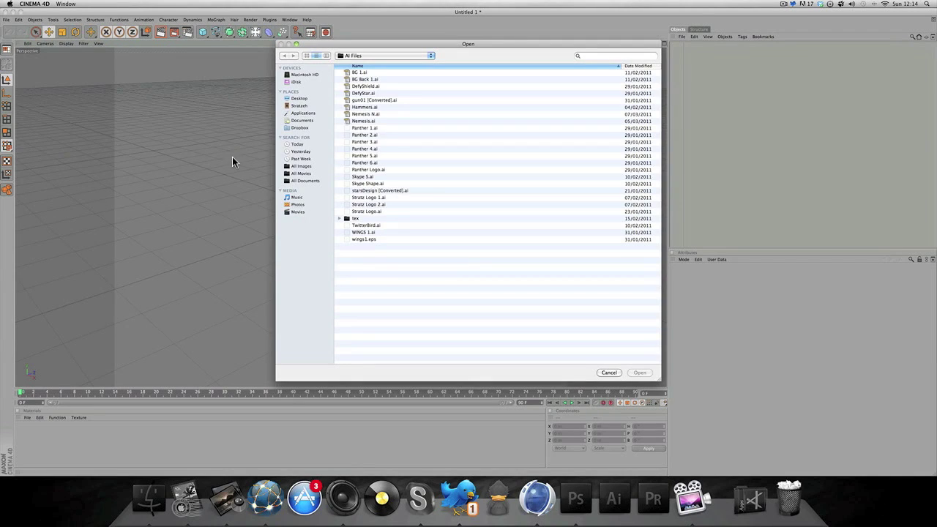
left_click(299, 98)
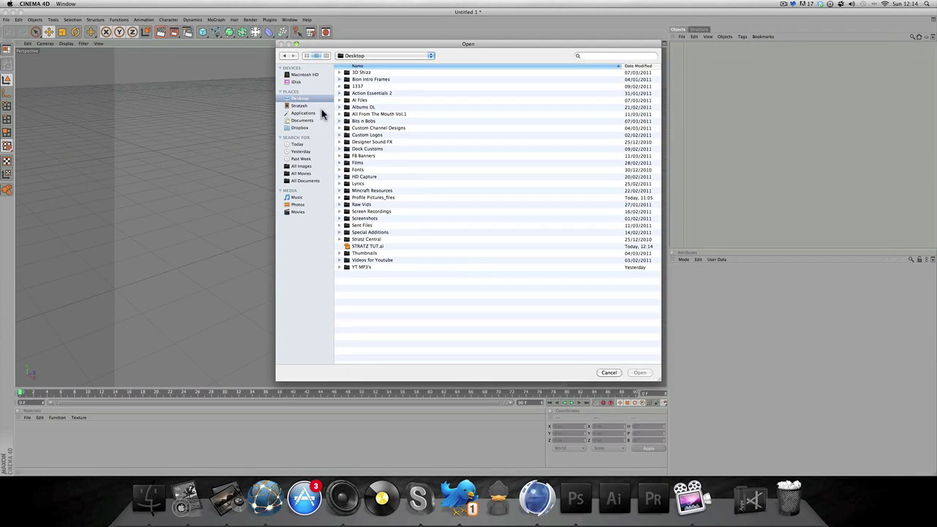
left_click(370, 246)
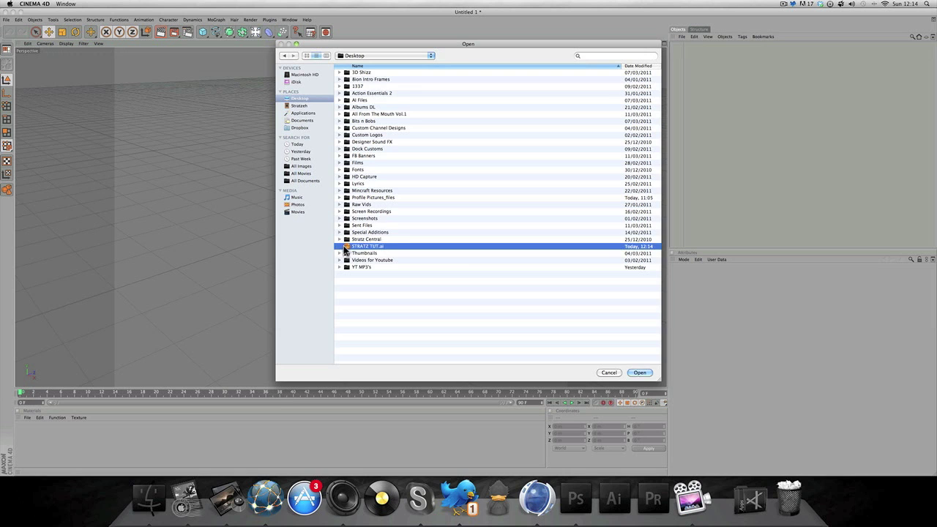
double_click(373, 246)
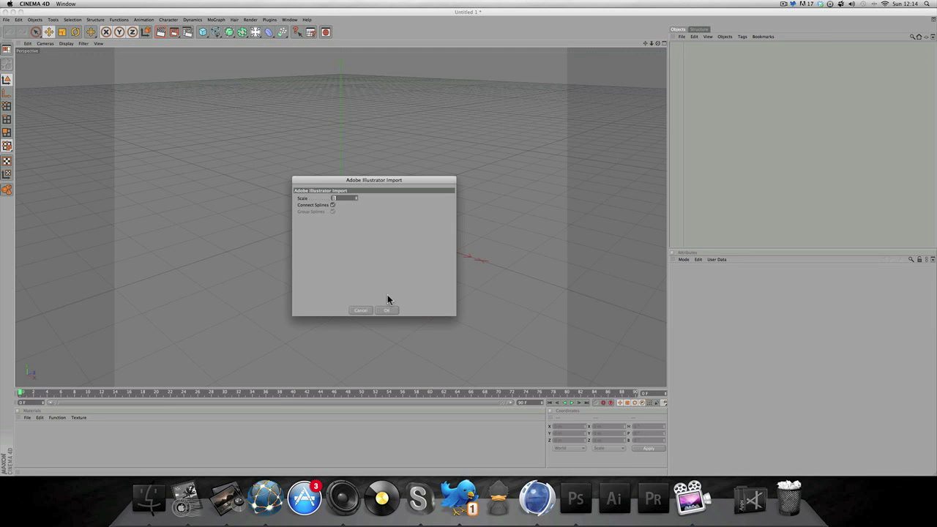
left_click(388, 310)
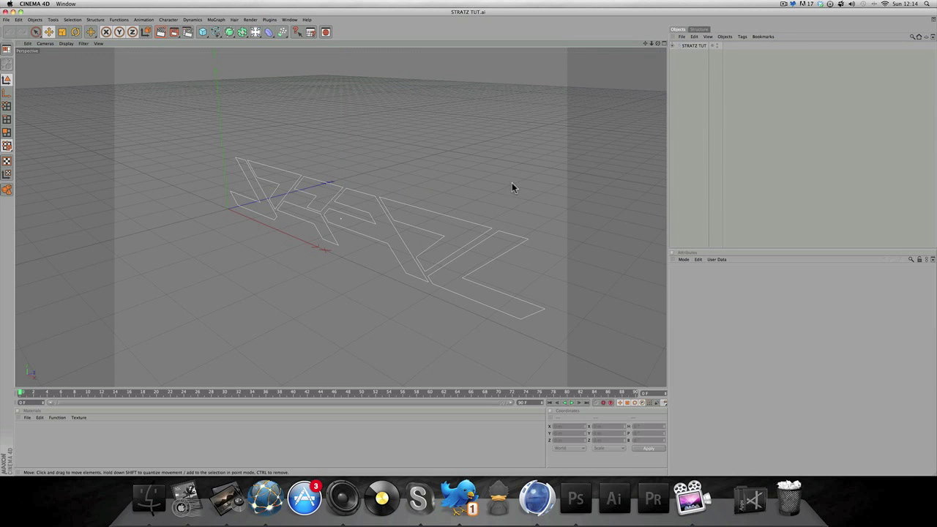
Move the STRATZ TUT logo group left along X to about 175.8 m
left_click_drag(658, 44, 658, 106)
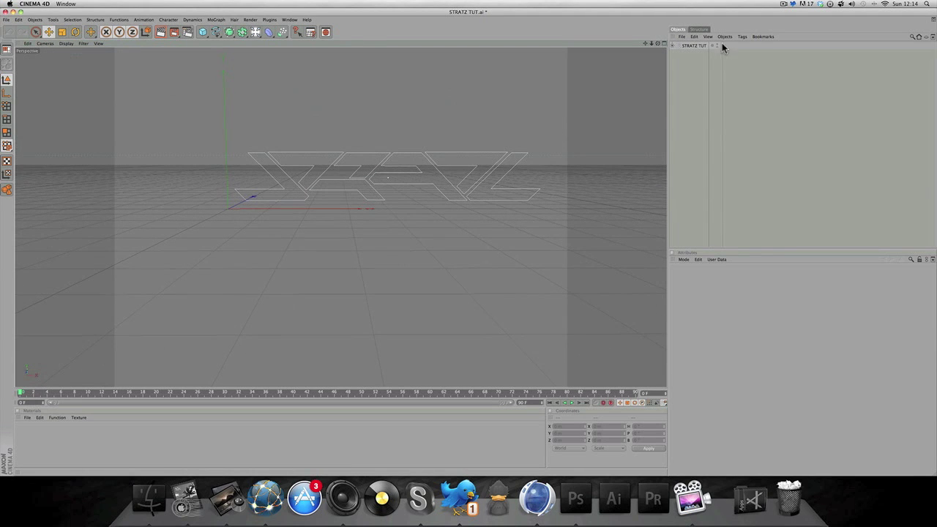
left_click(697, 46)
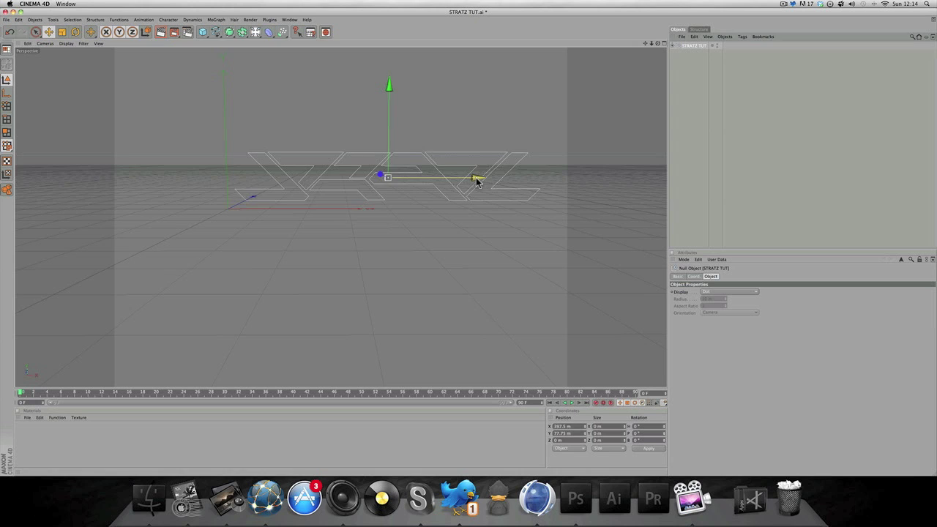
left_click_drag(476, 179, 387, 178)
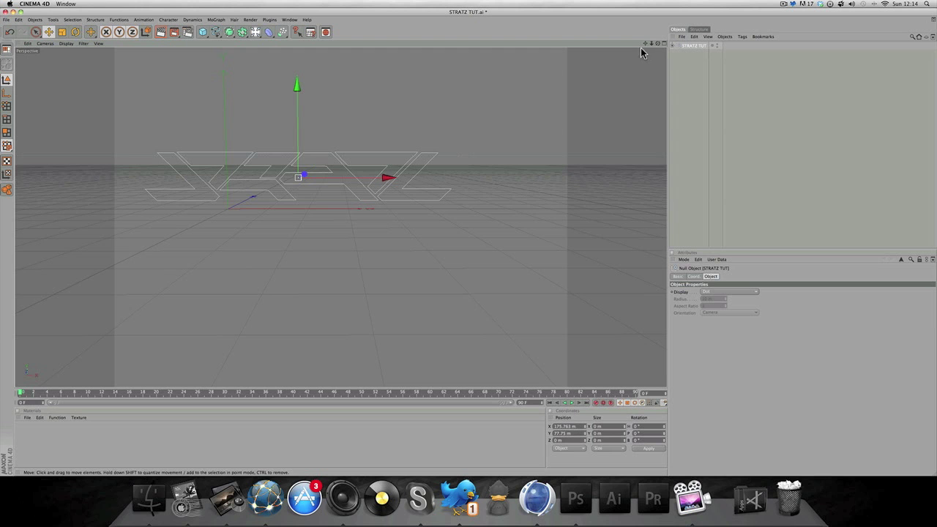
left_click_drag(645, 43, 694, 57)
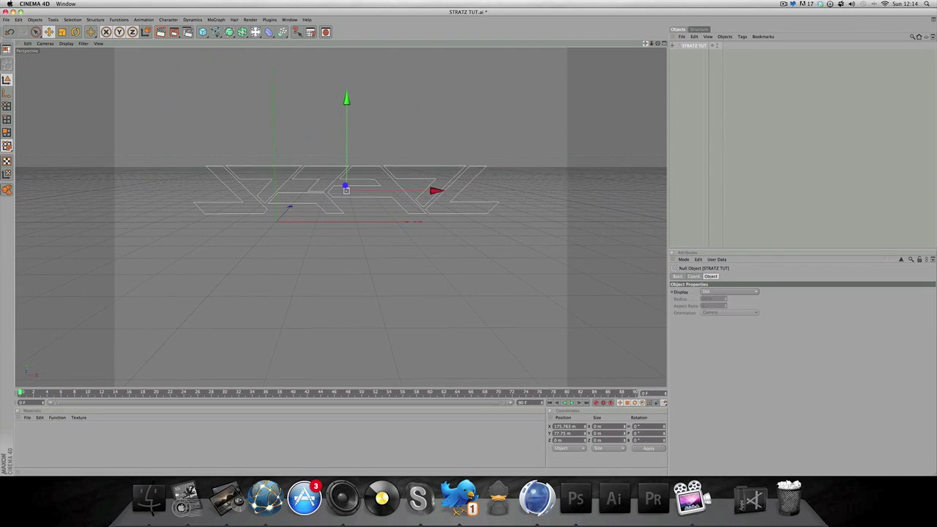
Expand the STRATZ TUT null and inspect Path 1 through Path 7, then reselect the group
left_click(672, 46)
left_click(692, 82)
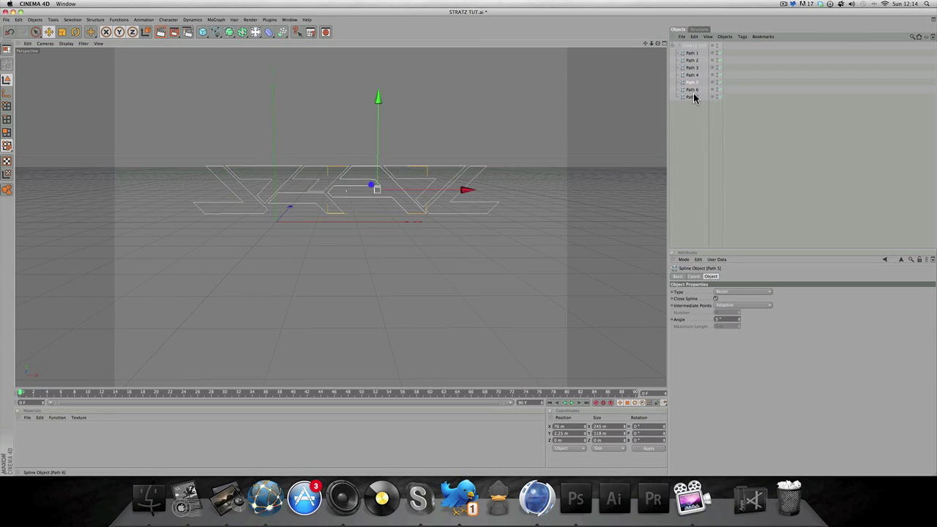
left_click(692, 90)
left_click(696, 74)
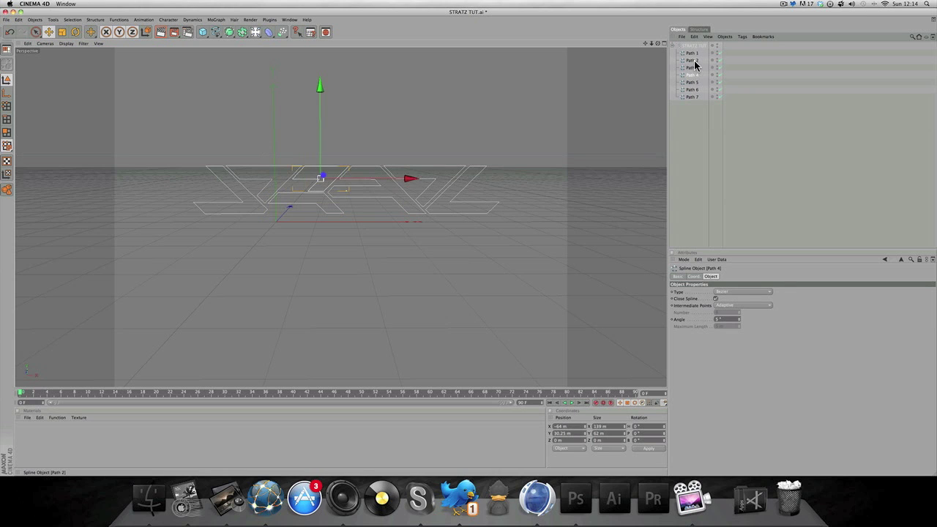
left_click(694, 61)
left_click(694, 69)
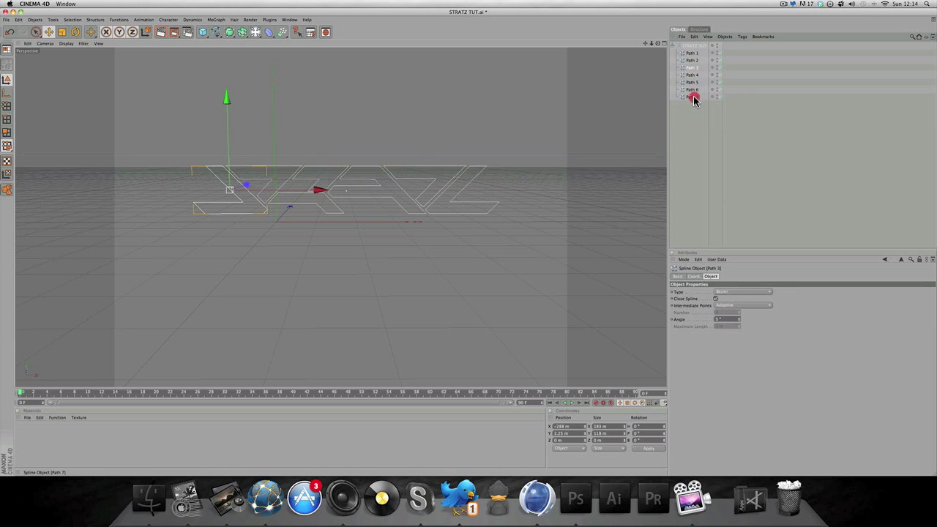
left_click(694, 98)
left_click(694, 54)
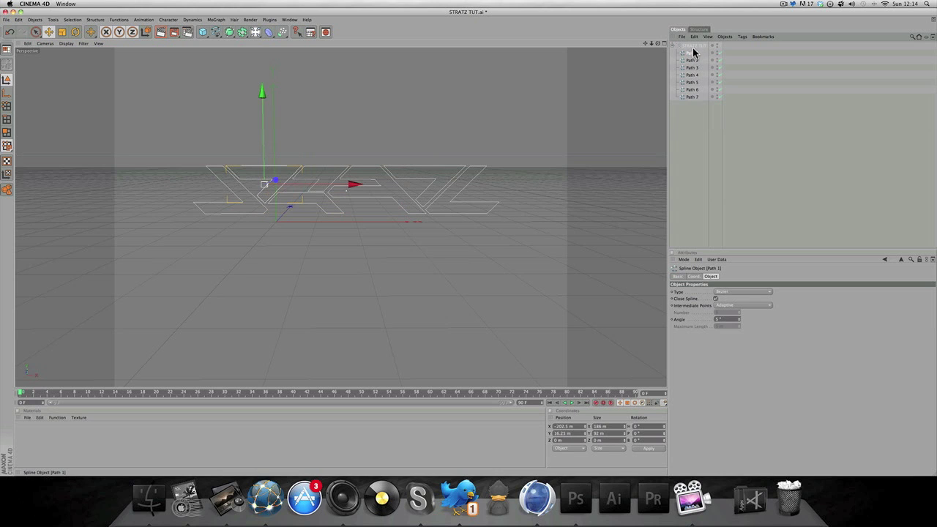
left_click(694, 45)
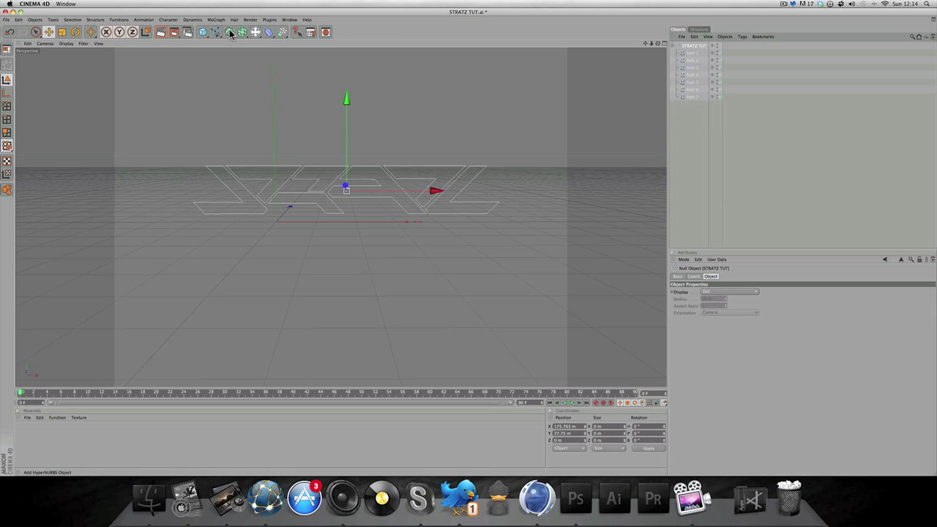
Try nesting the logo group in an Extrude NURBS, then undo that attempt
left_click_drag(230, 34, 310, 33)
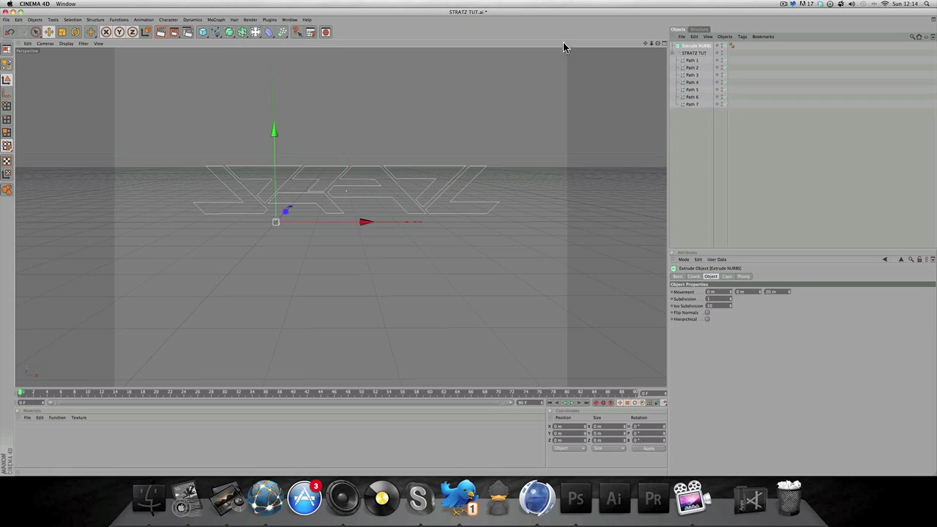
left_click_drag(694, 52, 695, 47)
left_click(677, 53)
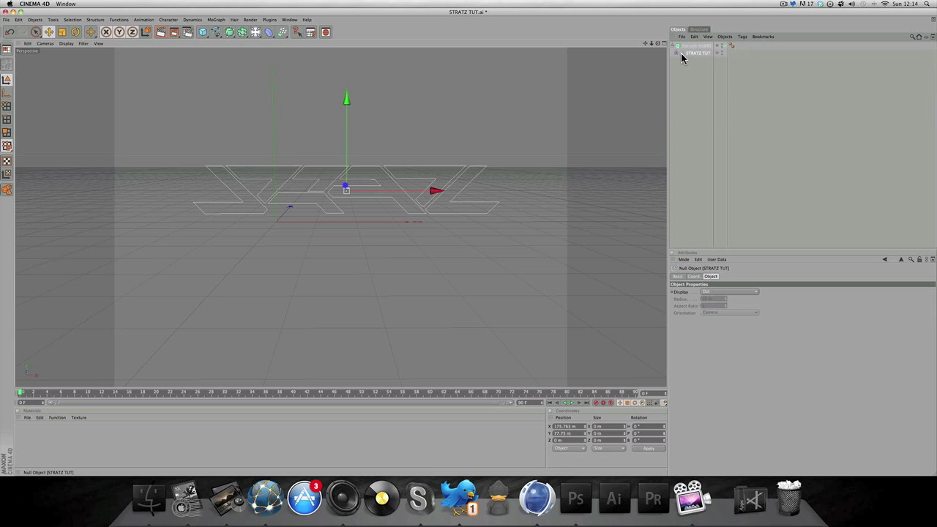
left_click(678, 53)
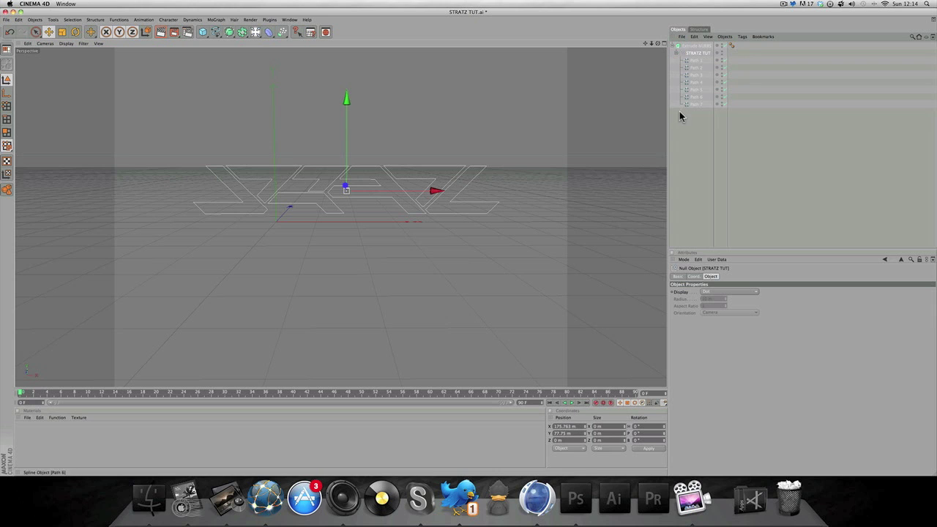
key("super+z")
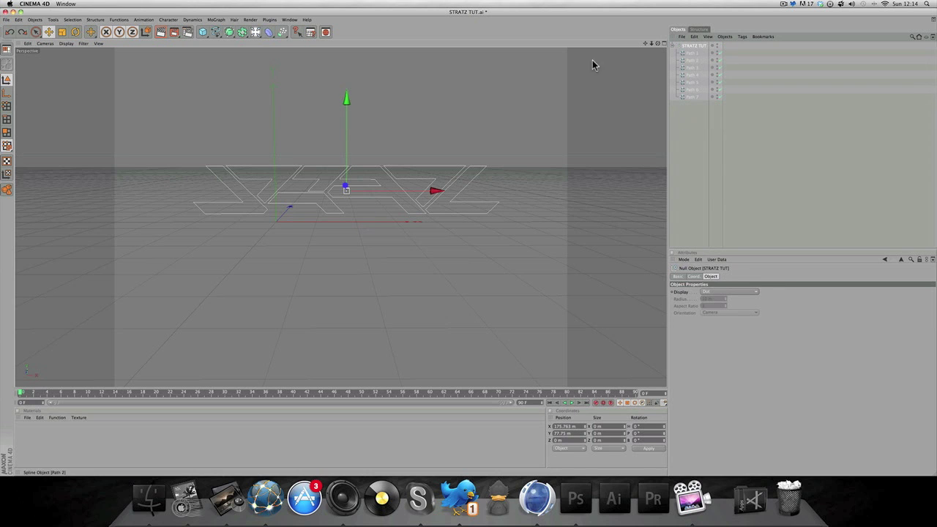
Add a fresh Extrude NURBS and select STRATZ TUT with all seven paths for connecting
left_click_drag(229, 32, 298, 36)
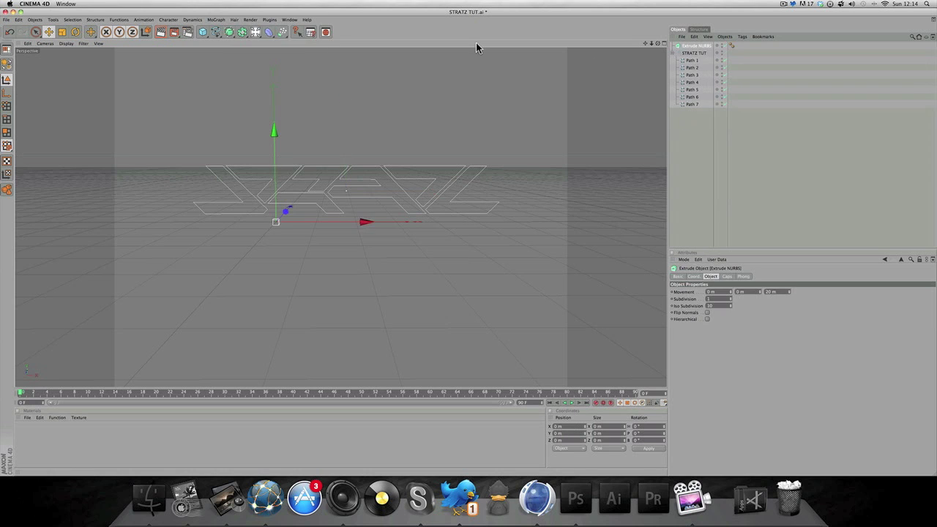
left_click(692, 53, "shift")
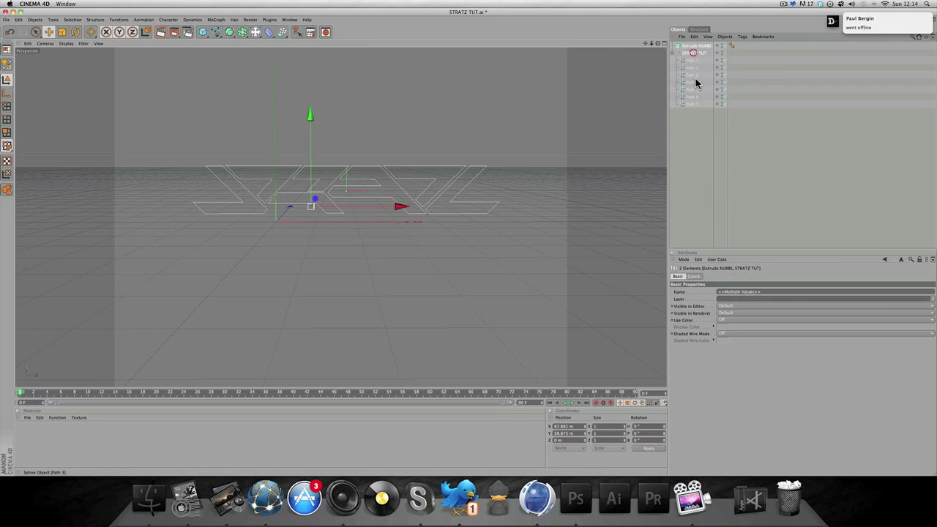
left_click(695, 104, "shift")
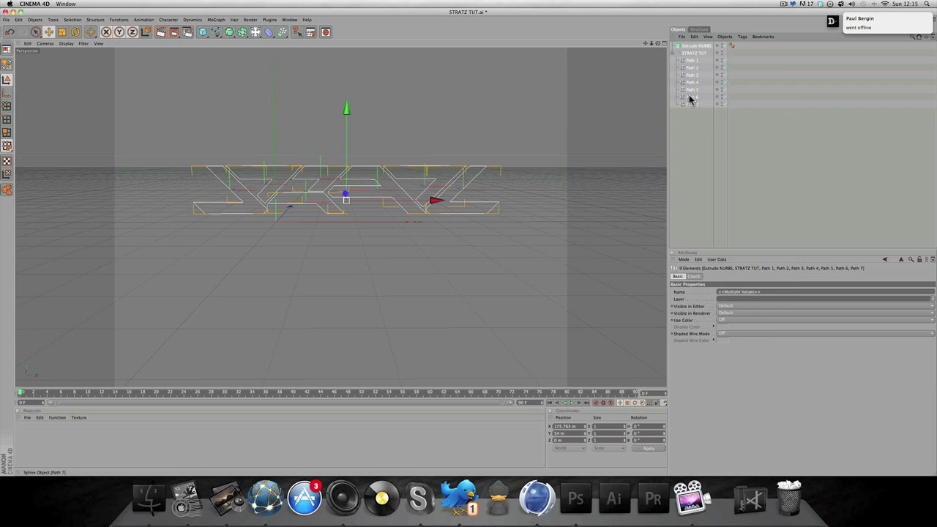
right_click(689, 100)
Connect the paths into one Spline and nest it inside an Extrude NURBS
left_click(727, 253)
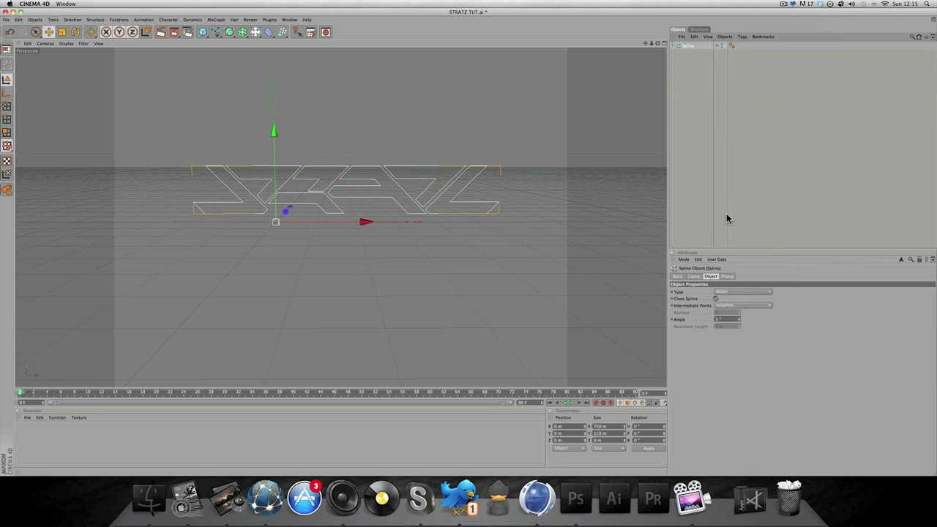
left_click_drag(229, 31, 297, 35)
left_click_drag(689, 54, 764, 215)
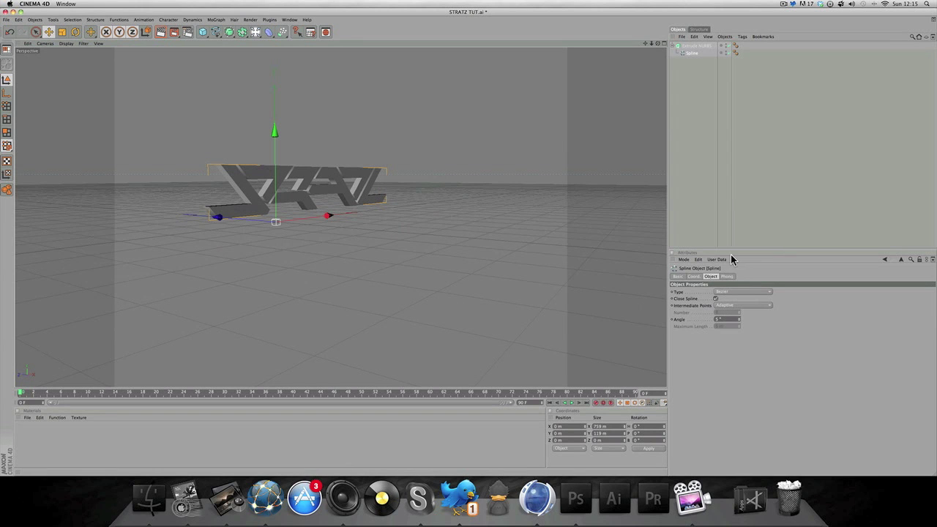
Deepen the Extrude NURBS Movement Z to -113 m for solid 3D letters
left_click(697, 46)
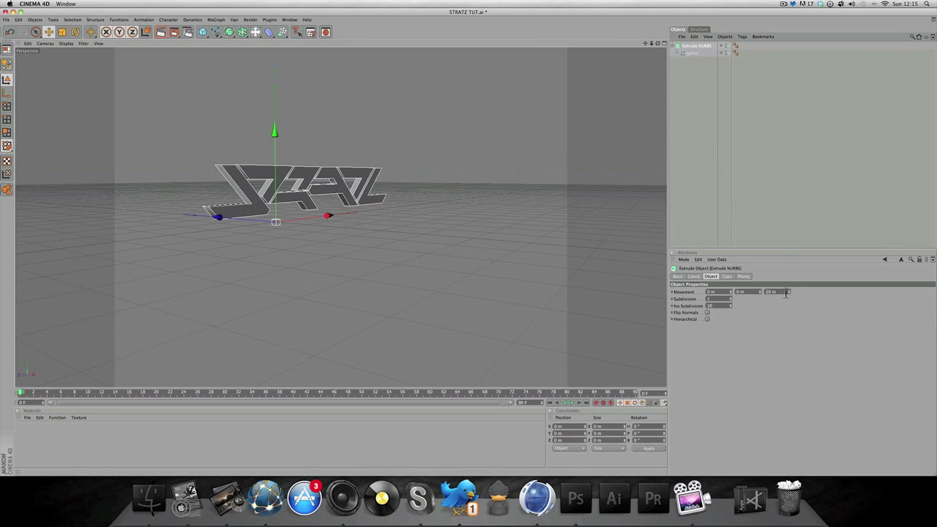
mouse_move(790, 291)
left_mouse_down()
mouse_move(795, 256)
mouse_move(782, 302)
left_mouse_up()
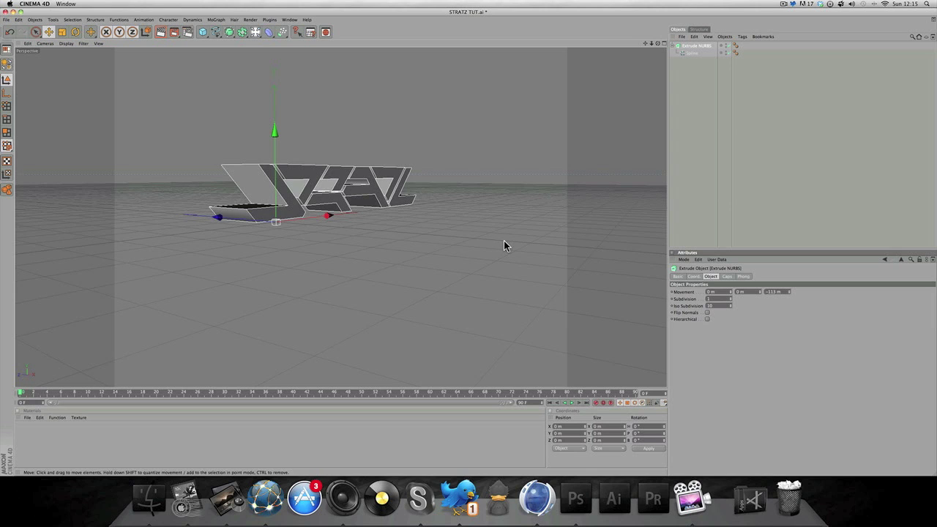
left_click(612, 231)
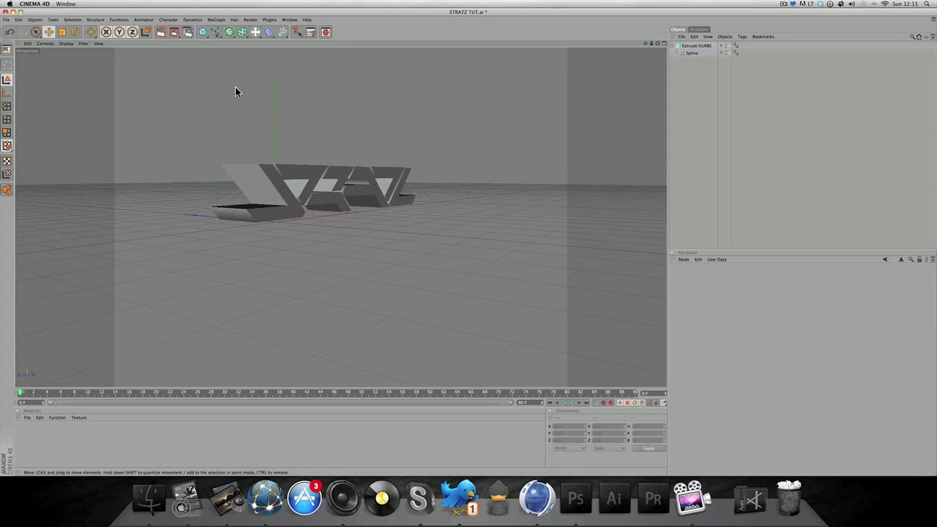
Close the Cinema 4D logo scene without saving, close the empty scene, and hide Photoshop
left_click(5, 12)
left_click(442, 157)
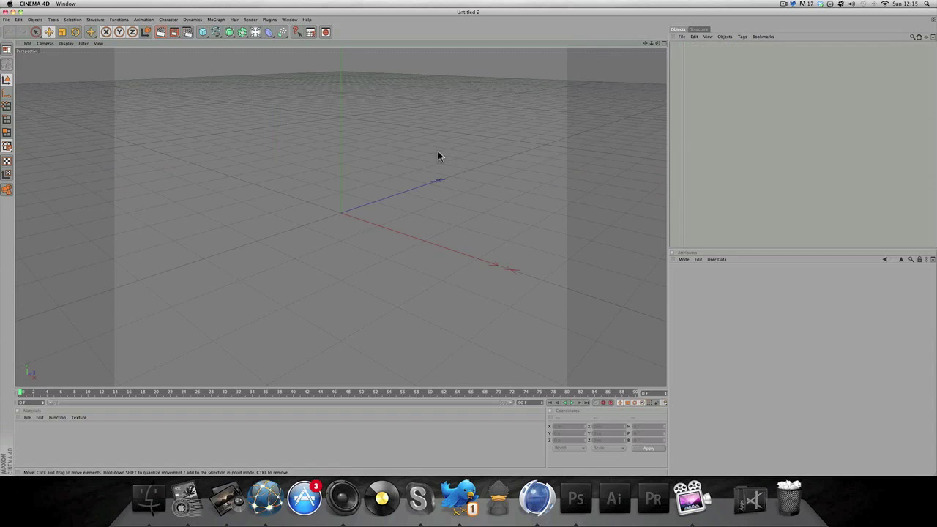
left_click(5, 12)
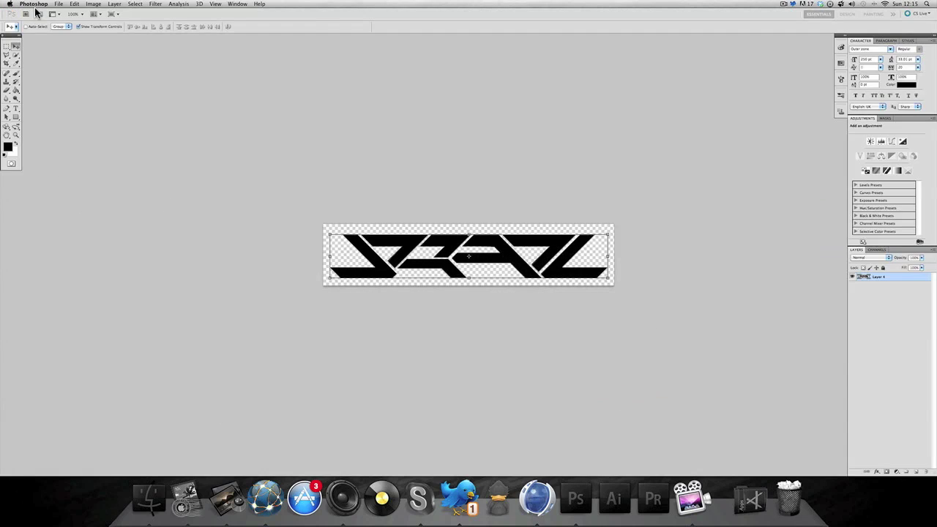
left_click(34, 3)
left_click(49, 49)
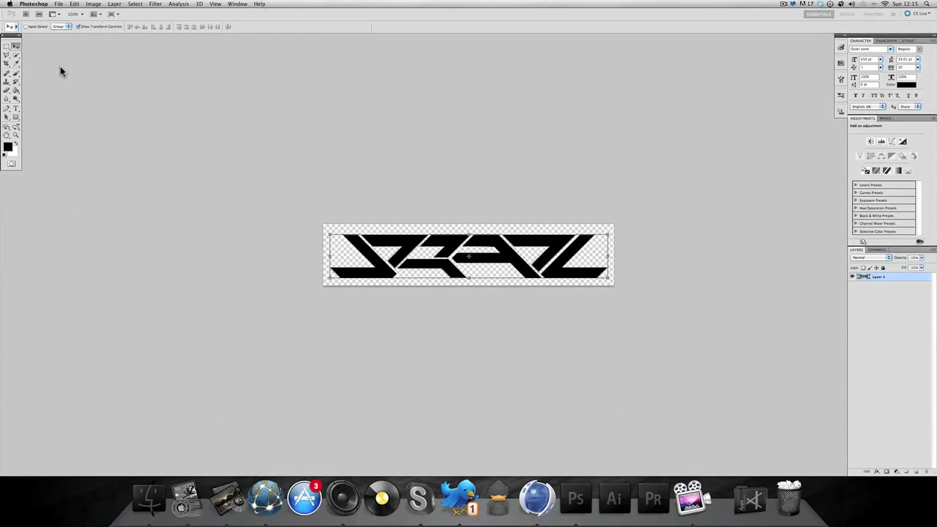